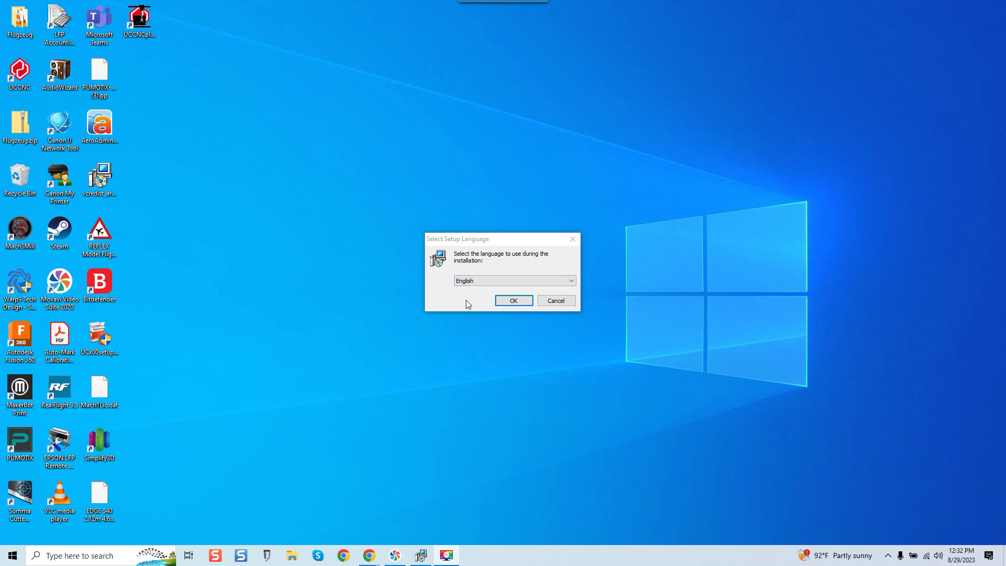
- Confirm English as the setup language to reach the UCCNC 1.2113 welcome page
left_click(513, 301)
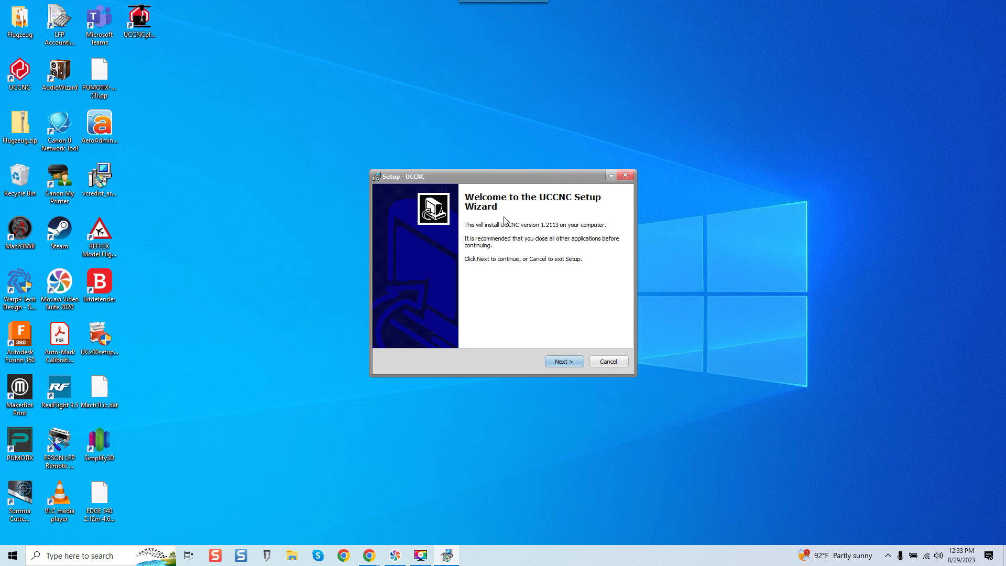
- Accept the licence agreement and keep C:\UCCNC as the installation folder
left_click(558, 362)
left_click(432, 382)
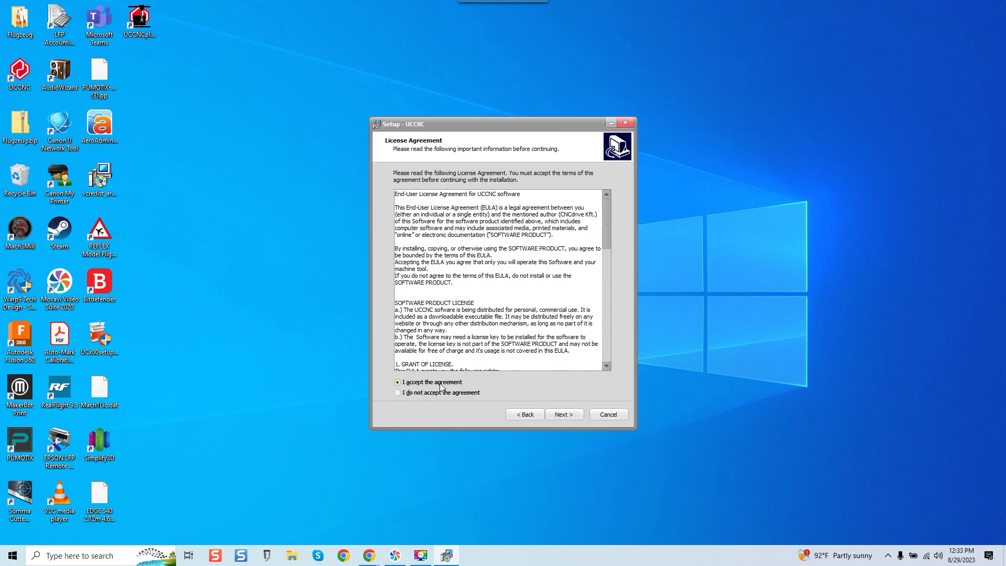
left_click(558, 415)
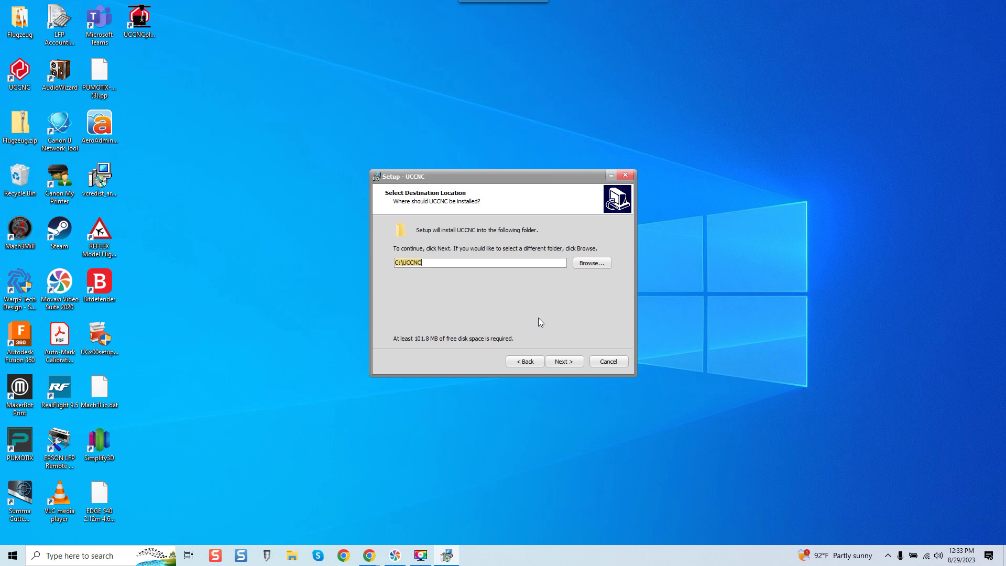
left_click(565, 362)
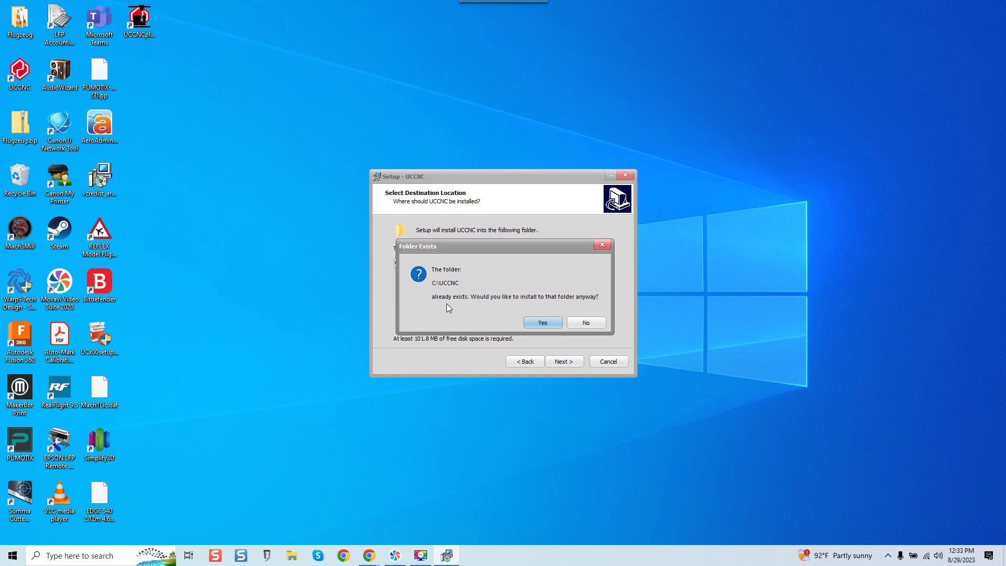
- Install into the existing C:\UCCNC folder, keeping the default profile with millimetre parameters
left_click(545, 322)
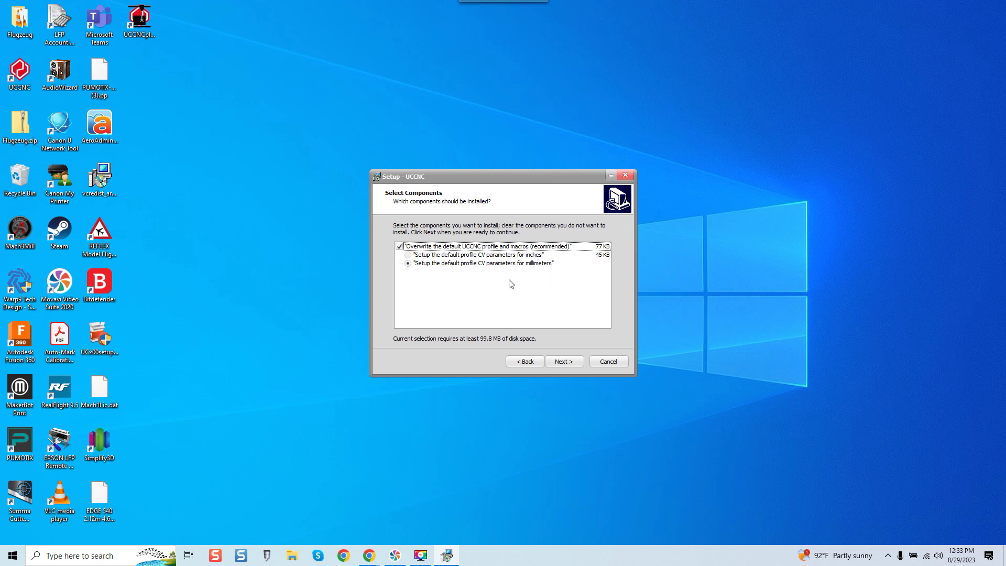
left_click(561, 362)
- Start the UCCNC installation and let the files copy
left_click(563, 362)
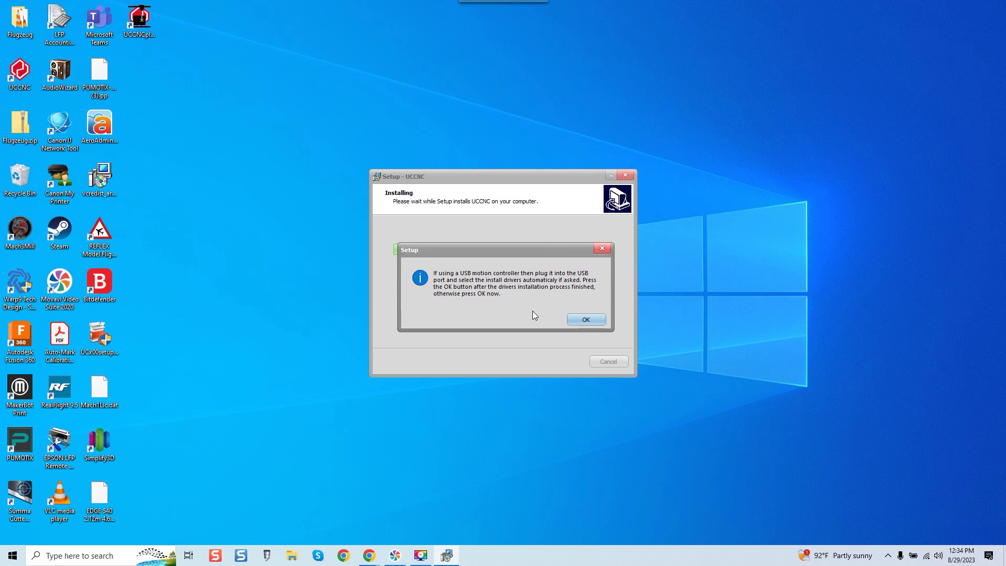
- Dismiss the USB notice, finish setup and launch UCCNC in demo mode with Demo_UC100
left_click(585, 321)
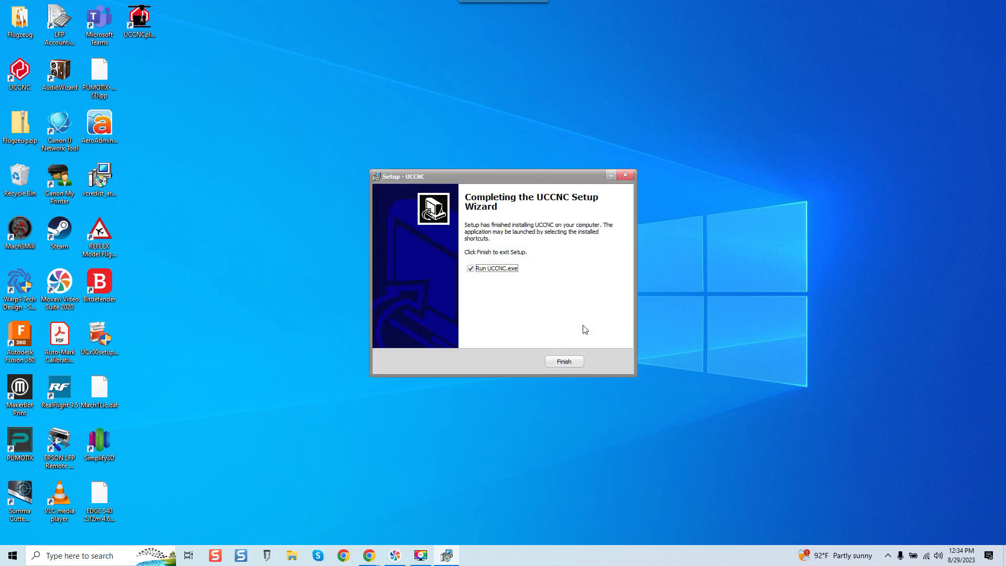
left_click(560, 362)
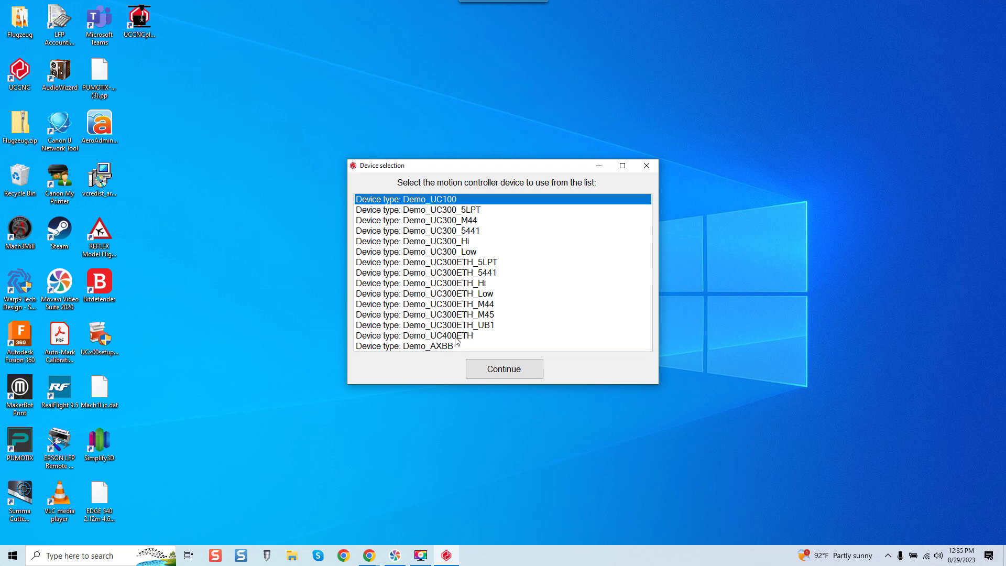
left_click(498, 369)
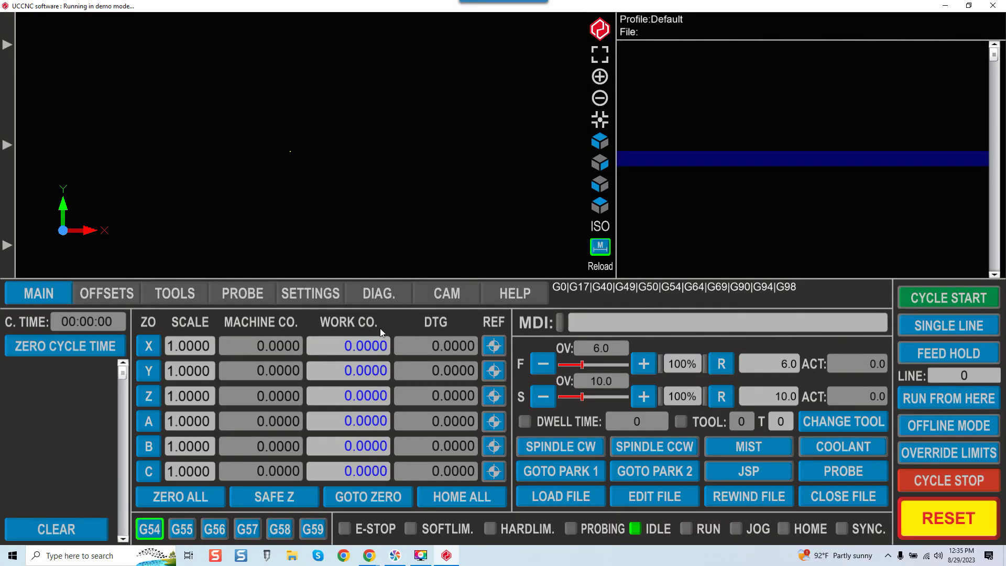
left_click(931, 509)
- Open the settings pages to set a 100kHz kernel frequency on GEN. SETUP
left_click(294, 294)
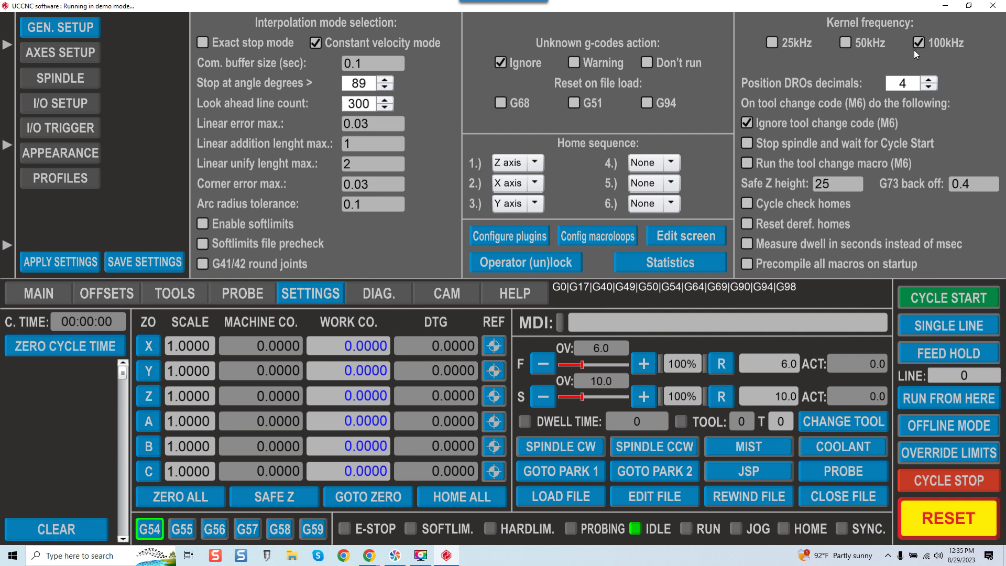
- Review the X, Y and Z axis pin assignments in axes setup
left_click(70, 57)
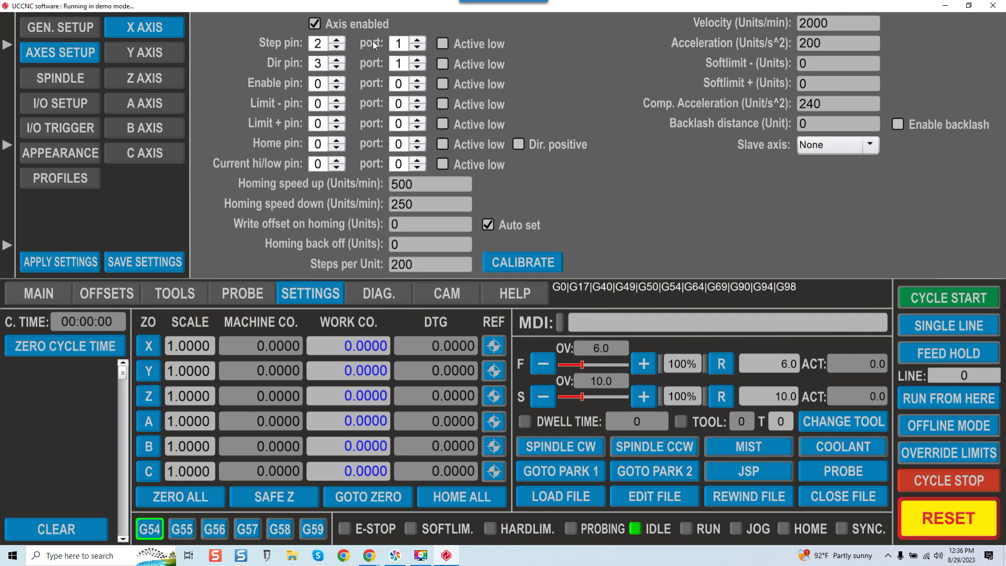
left_click(156, 49)
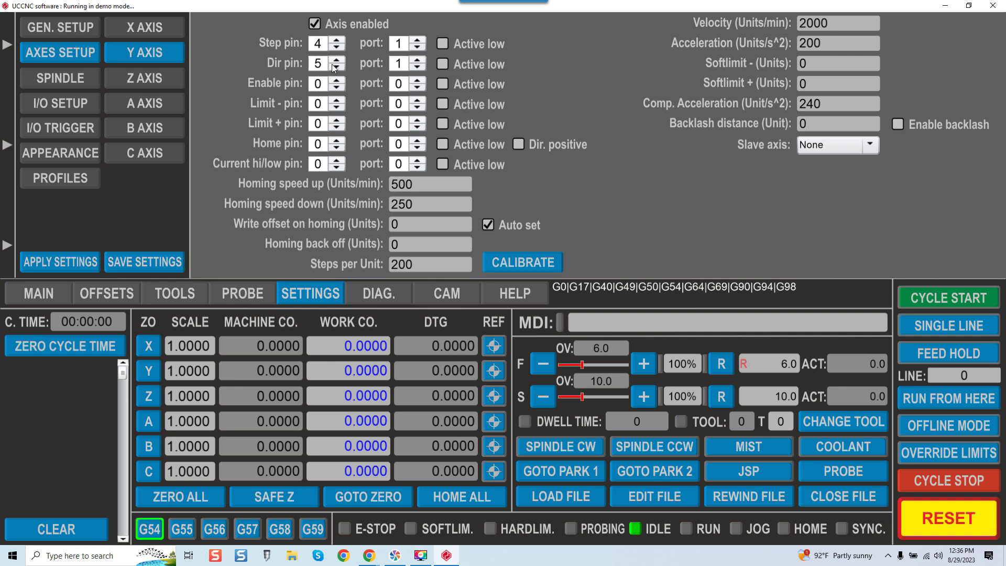
left_click(156, 78)
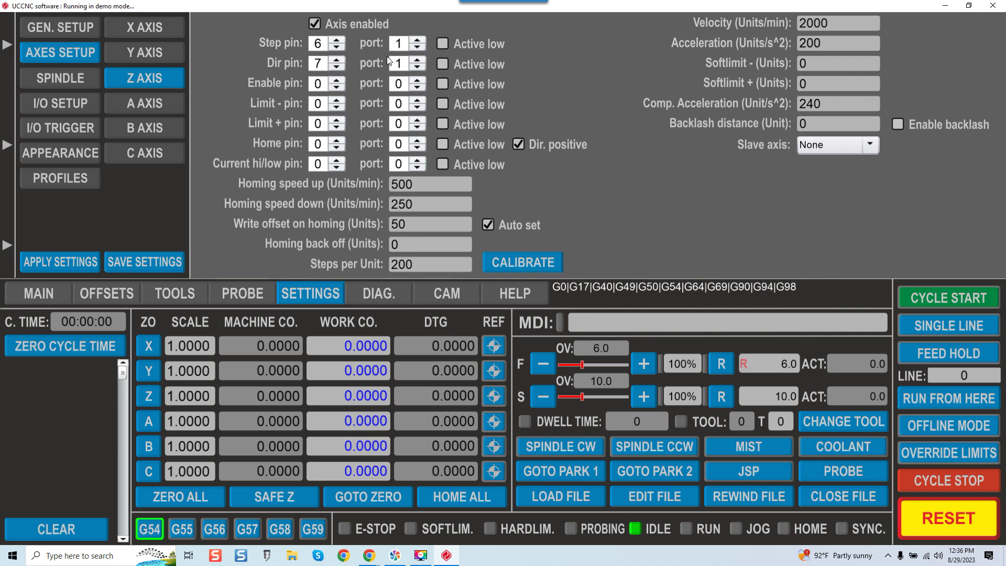
left_click(152, 103)
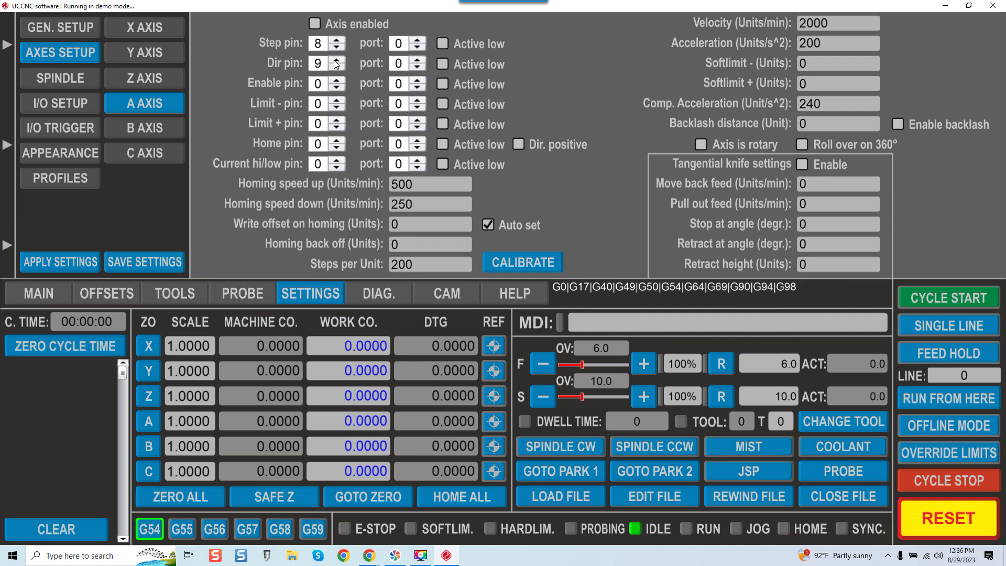
- Enable the A axis with step and direction on port 1, leaving Y with no slave axis
left_click(419, 40)
left_click(418, 60)
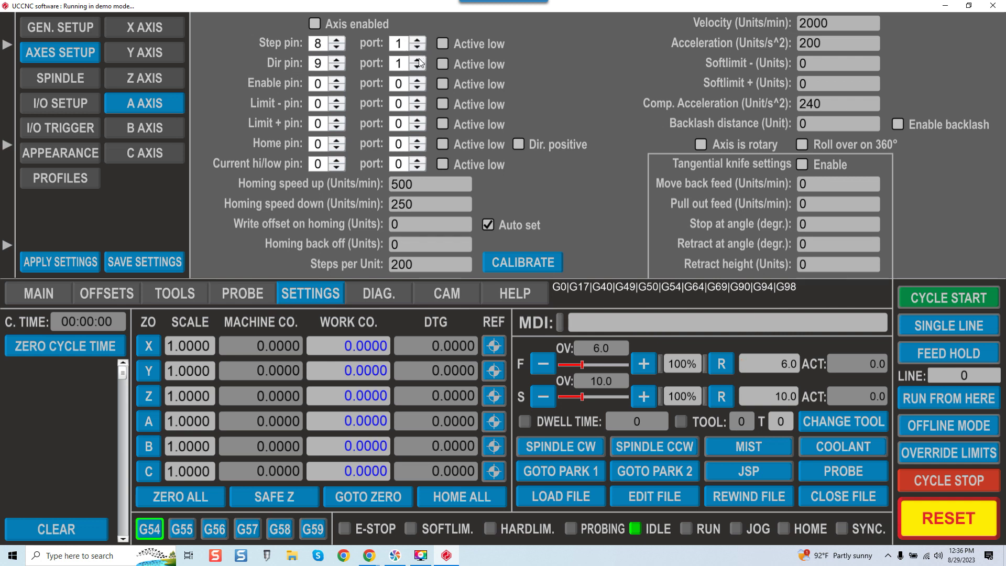
left_click(315, 24)
left_click(157, 49)
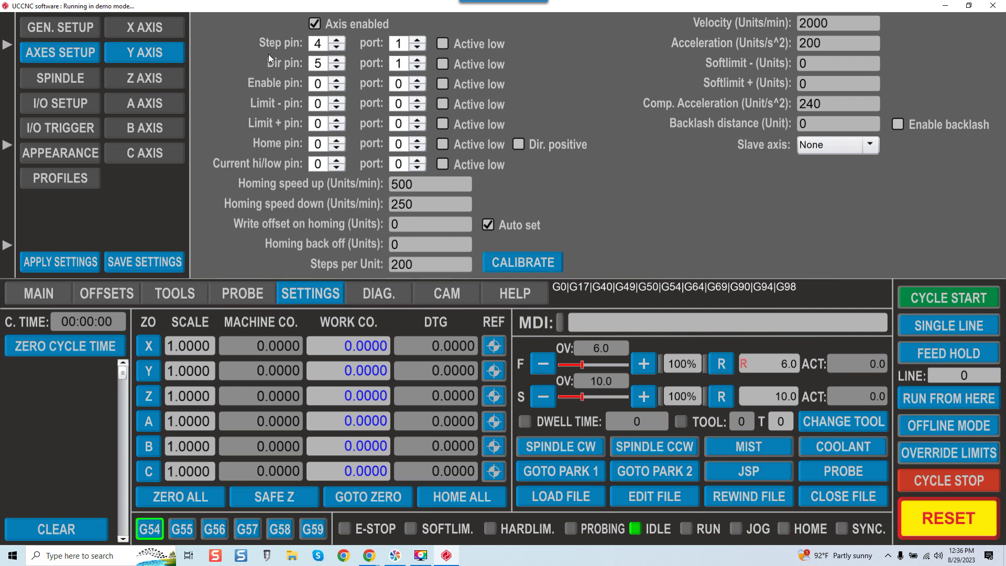
left_click(868, 149)
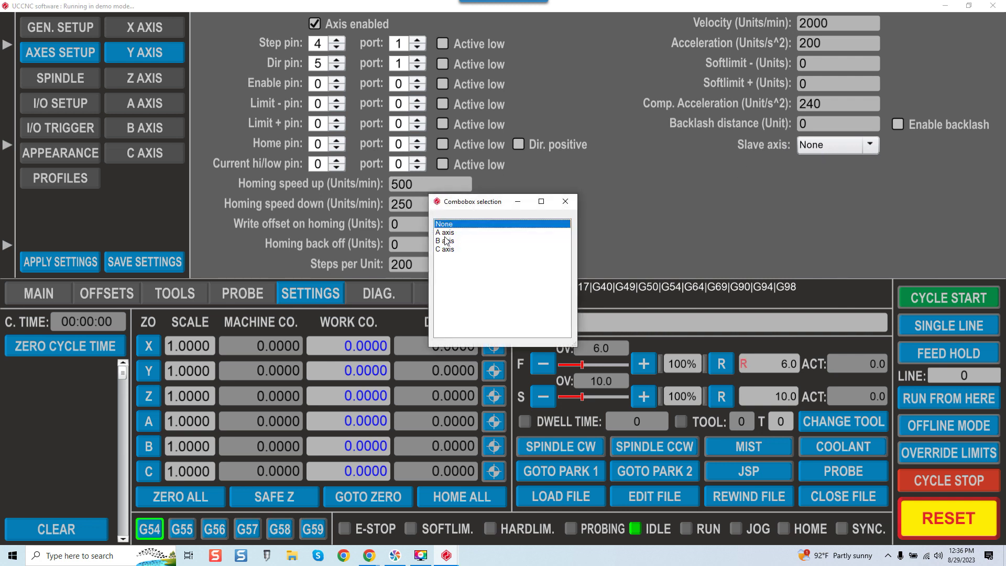
left_click(566, 202)
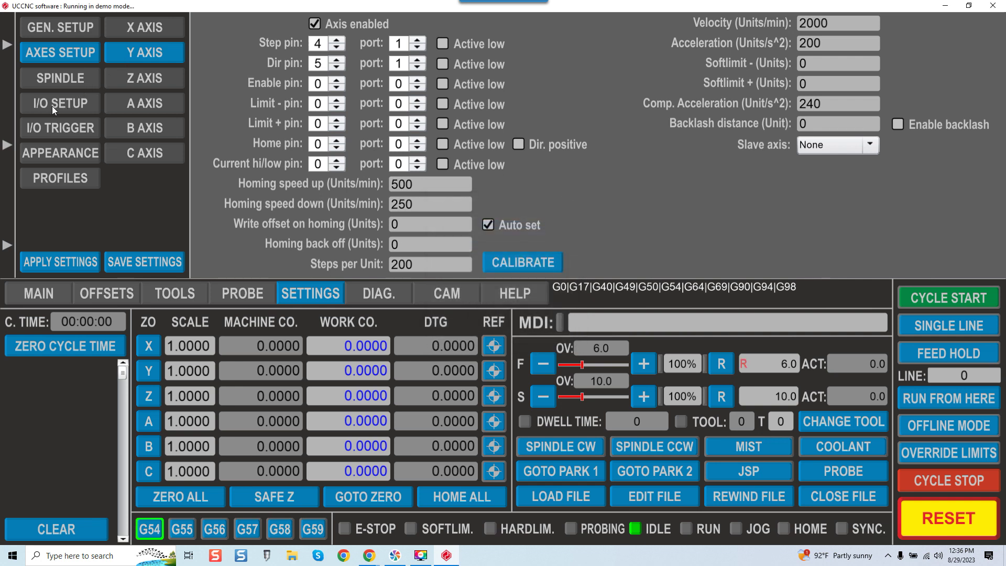
- Set the E-stop input to pin 15 on port 1, active low, and save the settings
left_click(67, 103)
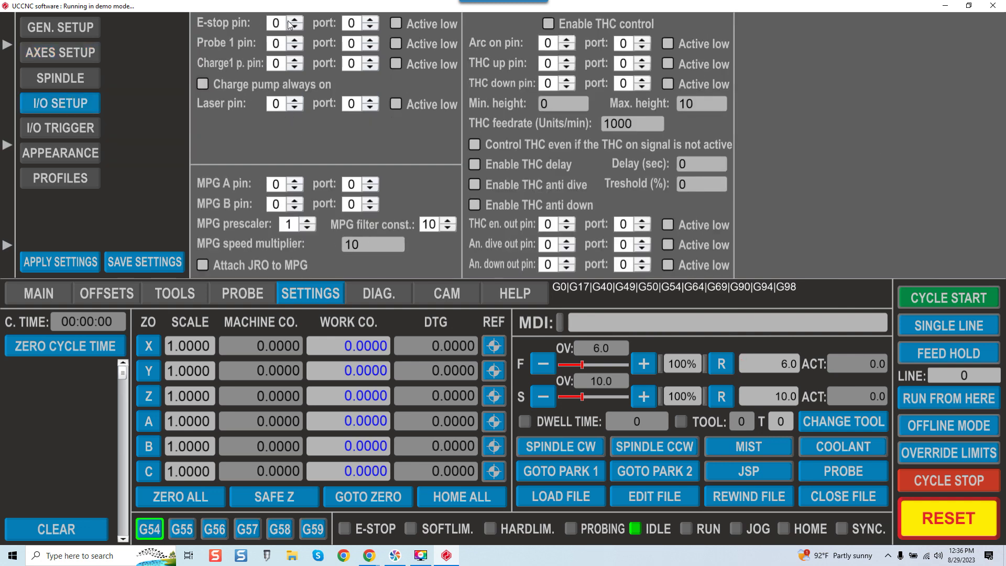
scroll(295, 20, "up", 9)
scroll(294, 20, "up", 6)
left_click(371, 20)
left_click(397, 23)
left_click(125, 263)
- Jog X and Y with the arrow keys on the main screen, then send all axes to zero
left_click(42, 290)
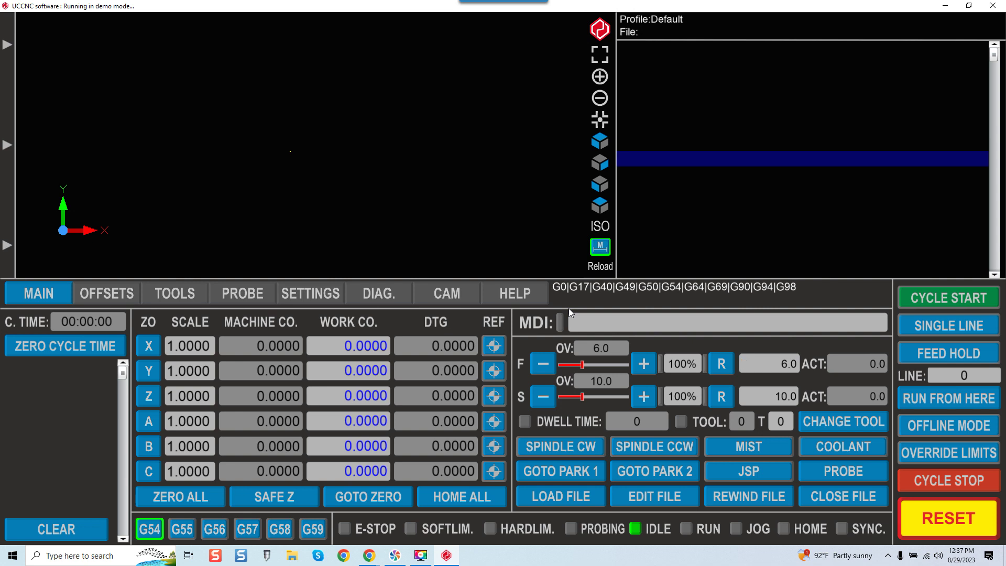
key("Up")
key("Down")
key("Right")
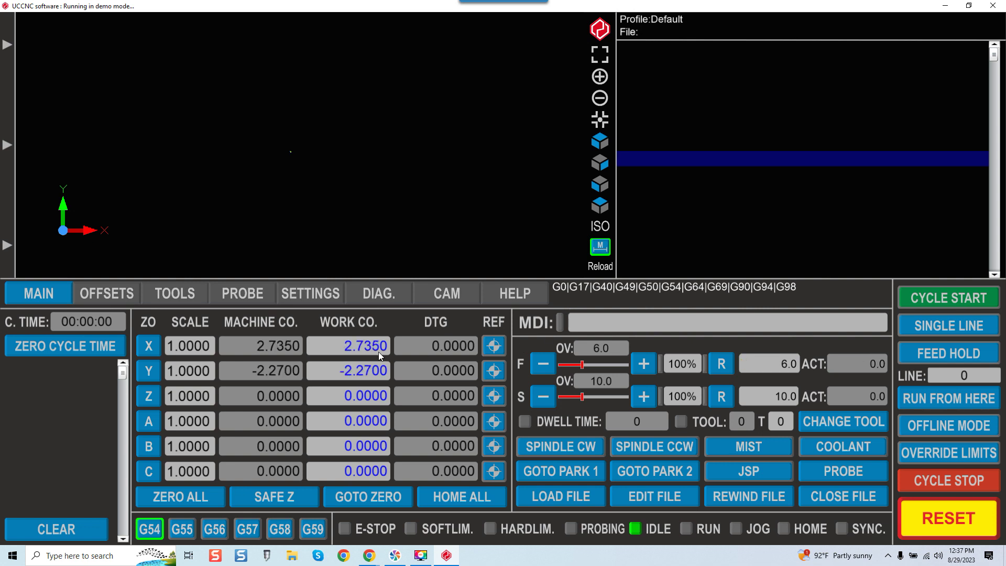
key("Left")
left_click(348, 496)
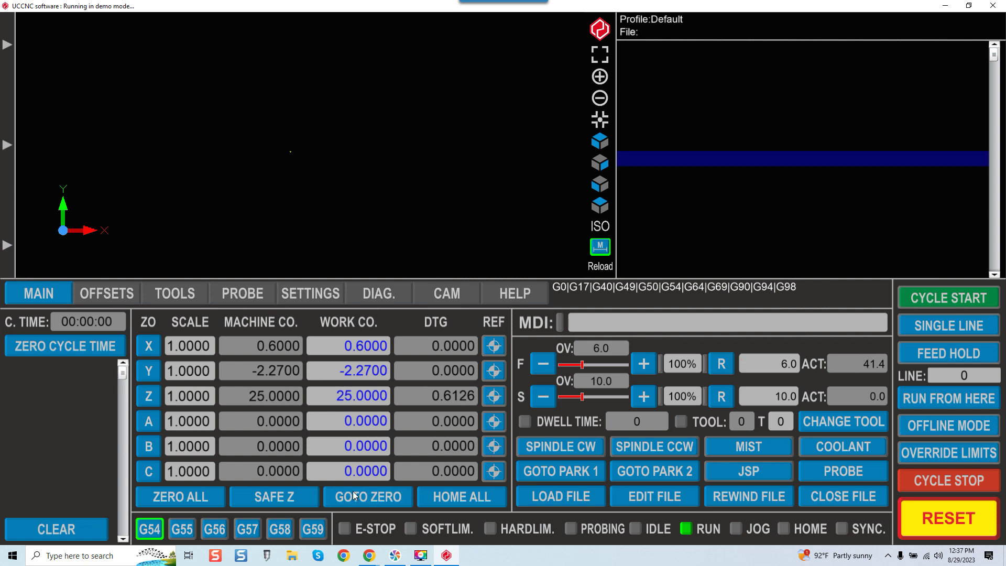